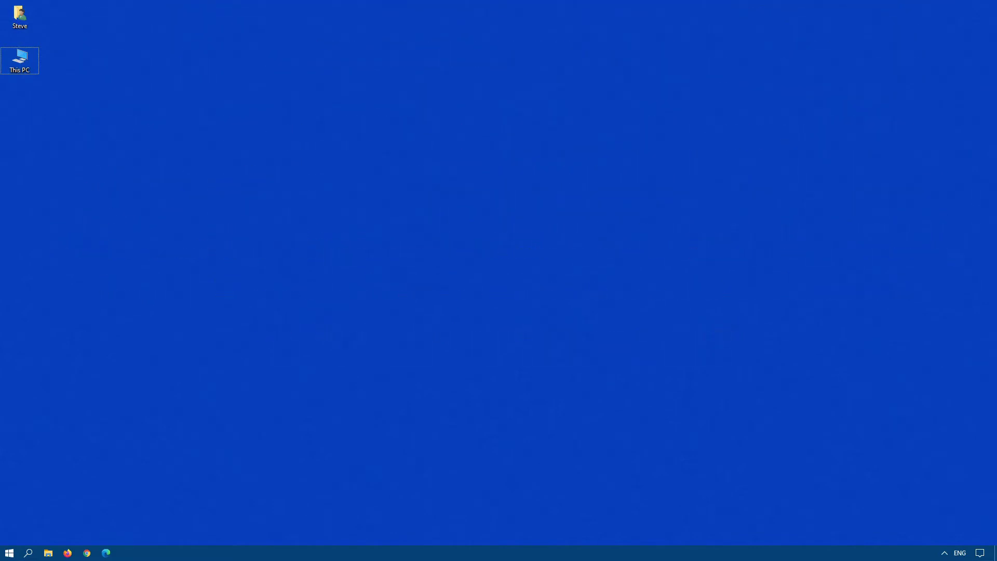
Run a Windows Update check under Settings > Update & Security and confirm the PC is up to date
left_click(10, 553)
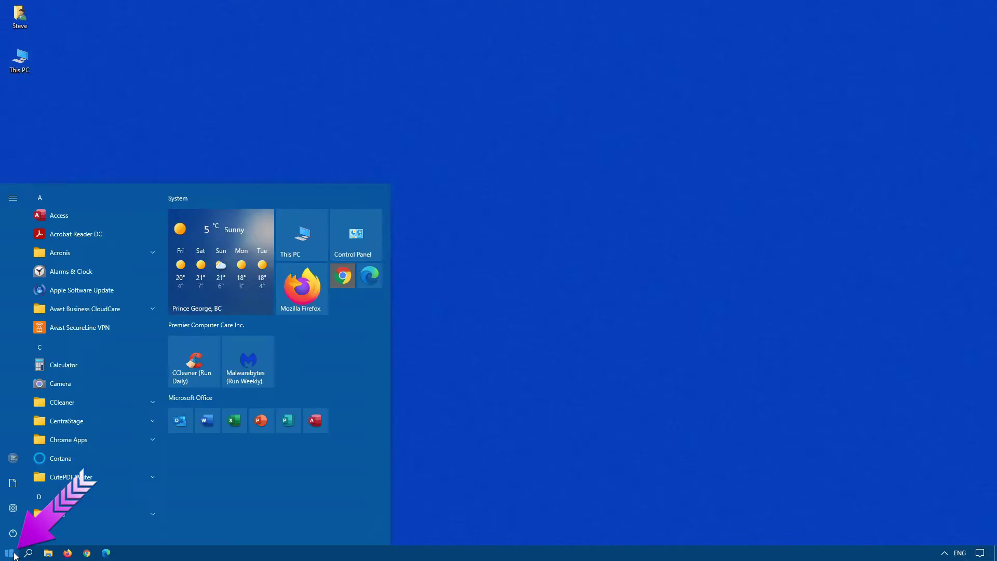
left_click(13, 508)
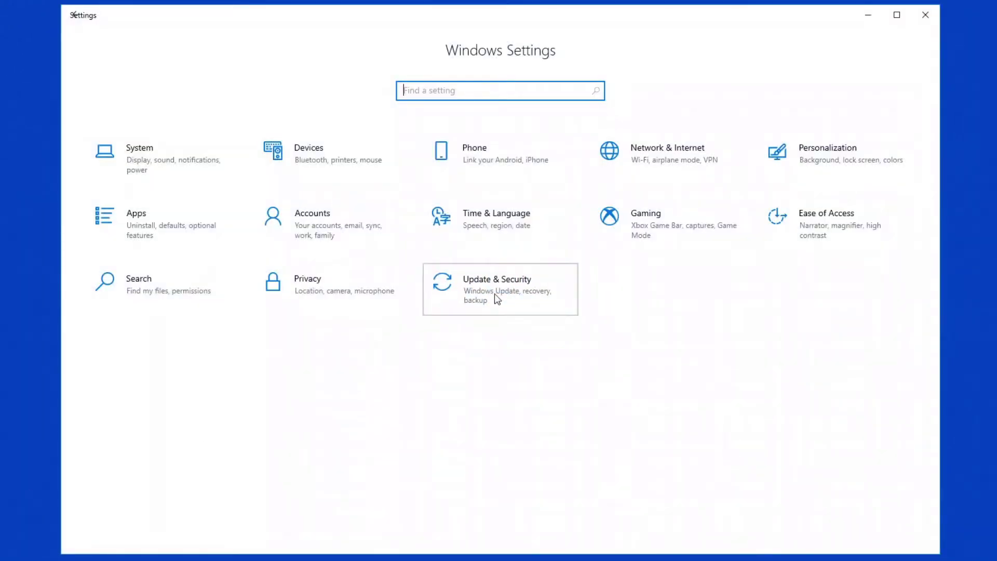
left_click(495, 294)
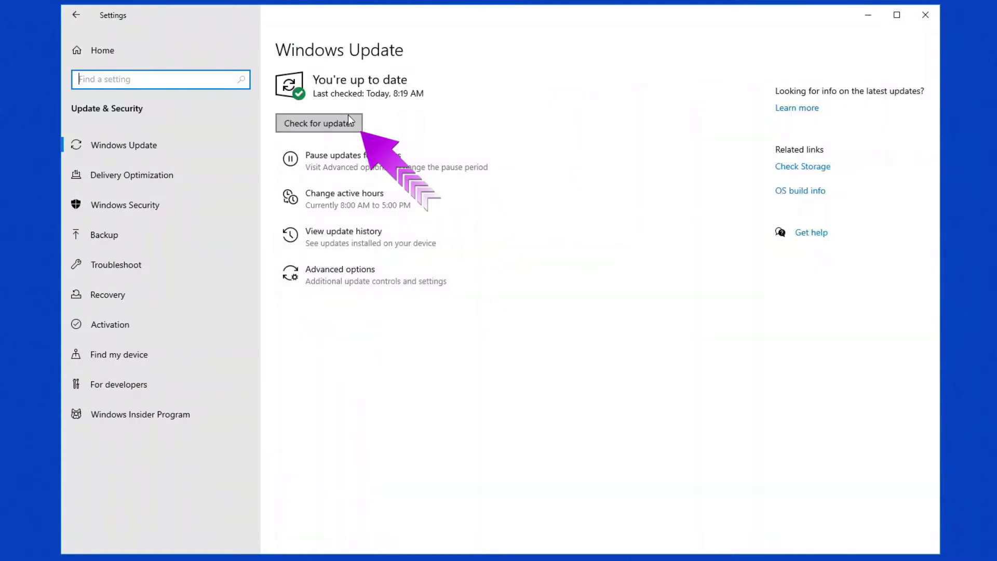
left_click(348, 115)
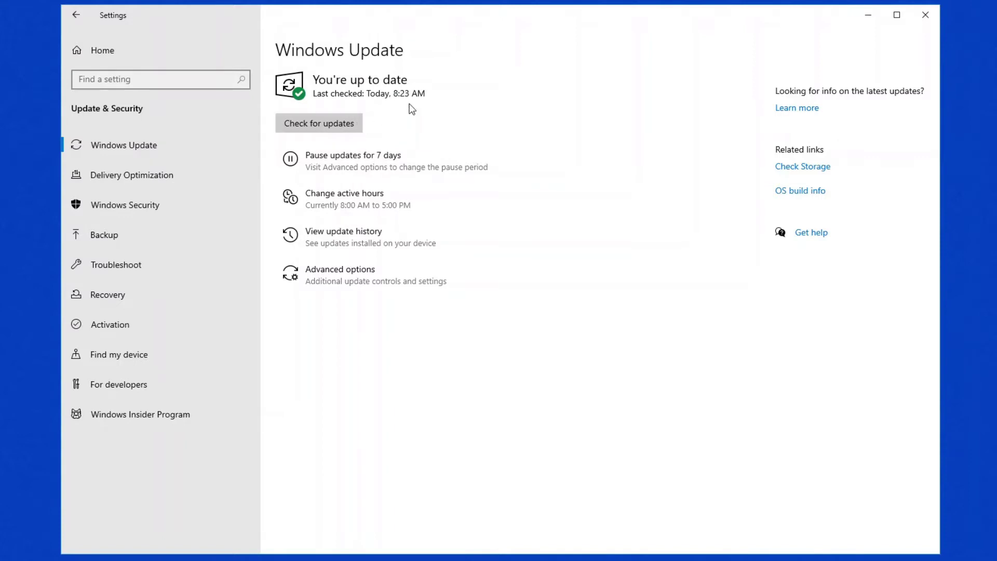
Close Settings, search 'windows update assistant' in Firefox, and open Microsoft's Windows 10 Update Assistant page
left_click(925, 15)
left_click(66, 553)
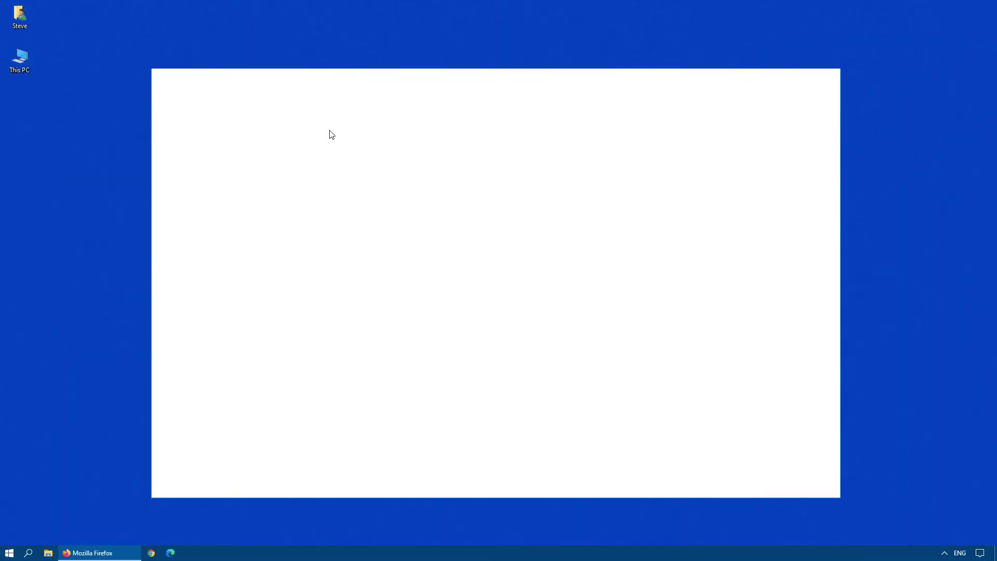
left_click(360, 97)
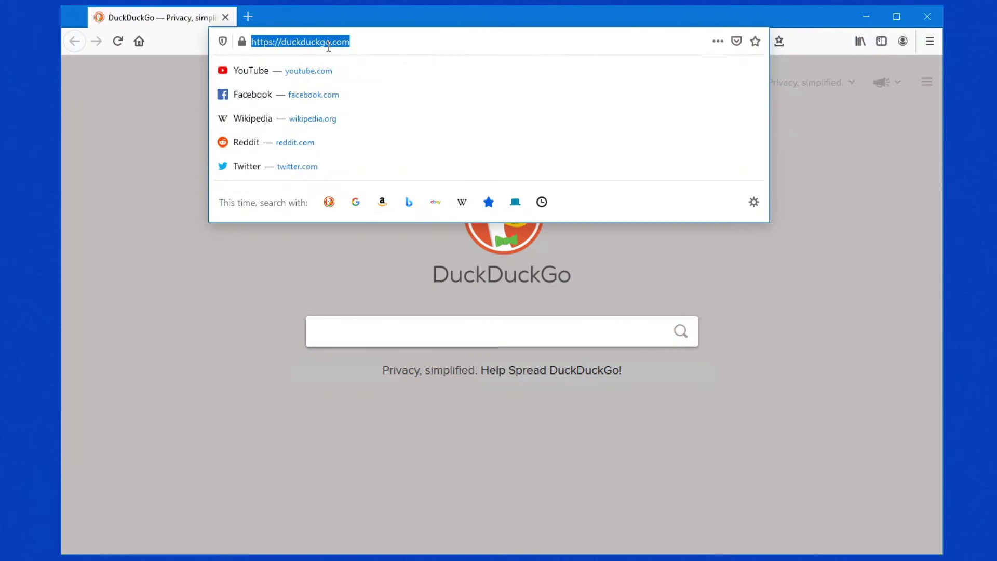
type("windows ")
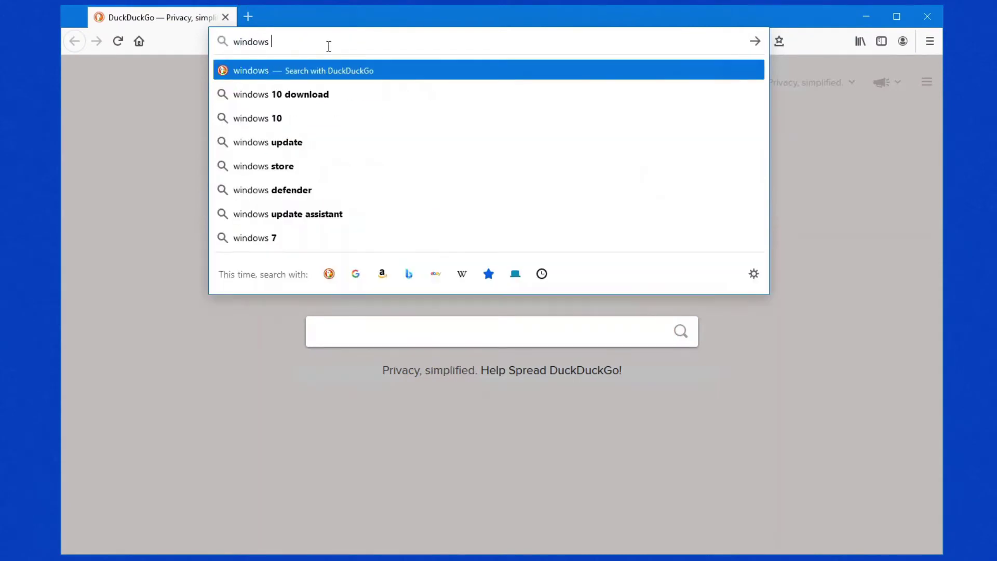
type("update assi")
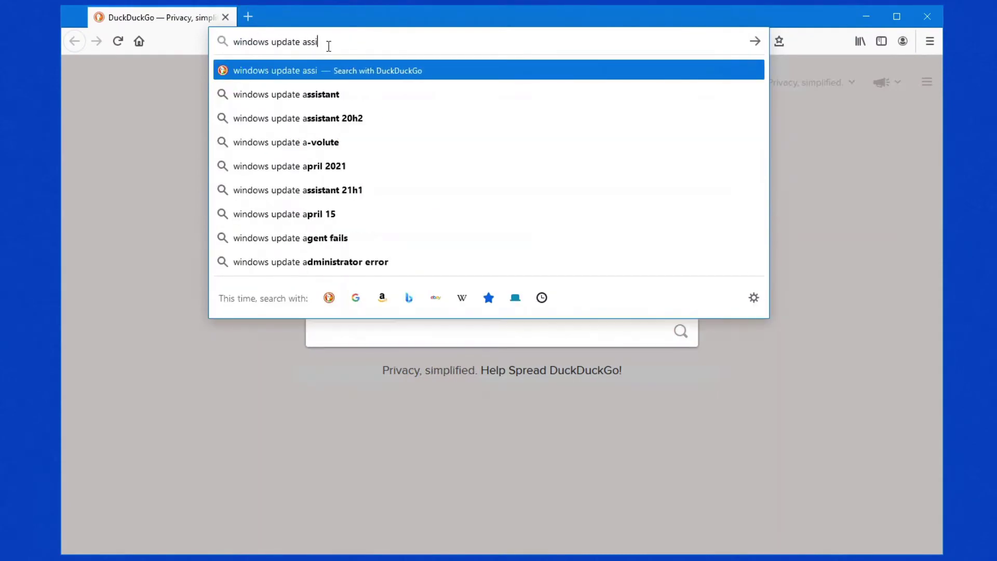
type("stant")
key("Return")
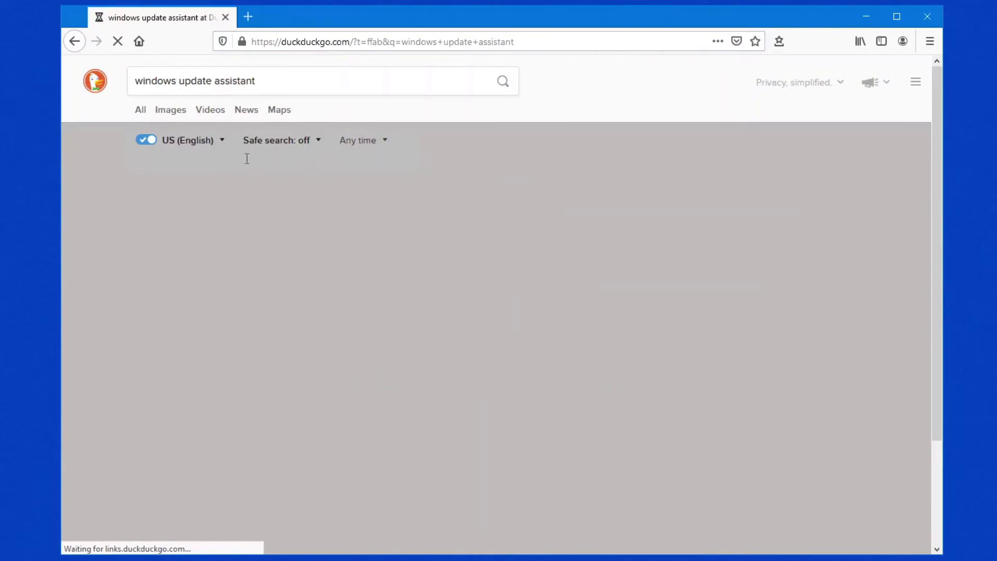
left_click(249, 175)
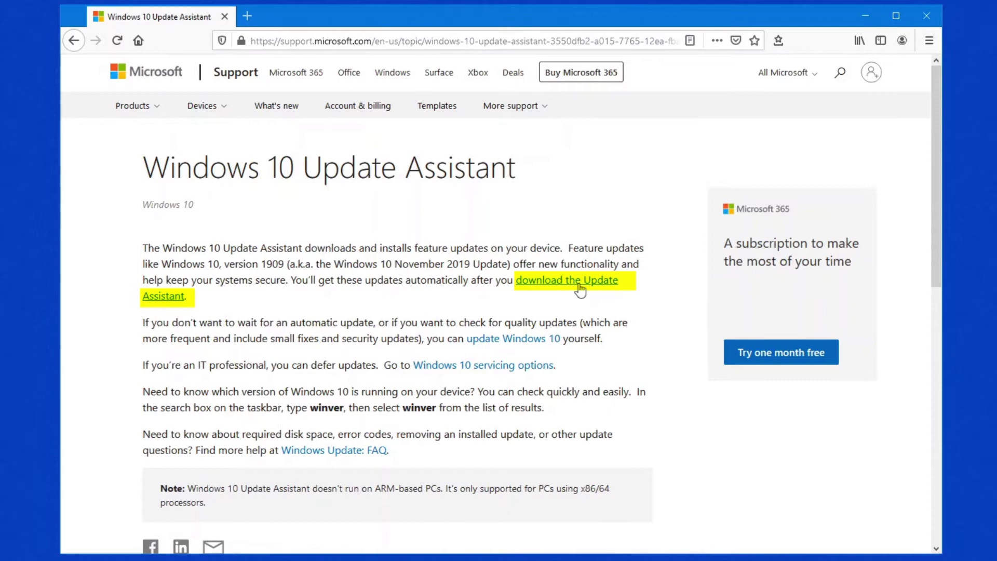
Save MediaCreationTool21H1.exe from the Download Windows 10 page's installation media section and show recent downloads
left_click(580, 288)
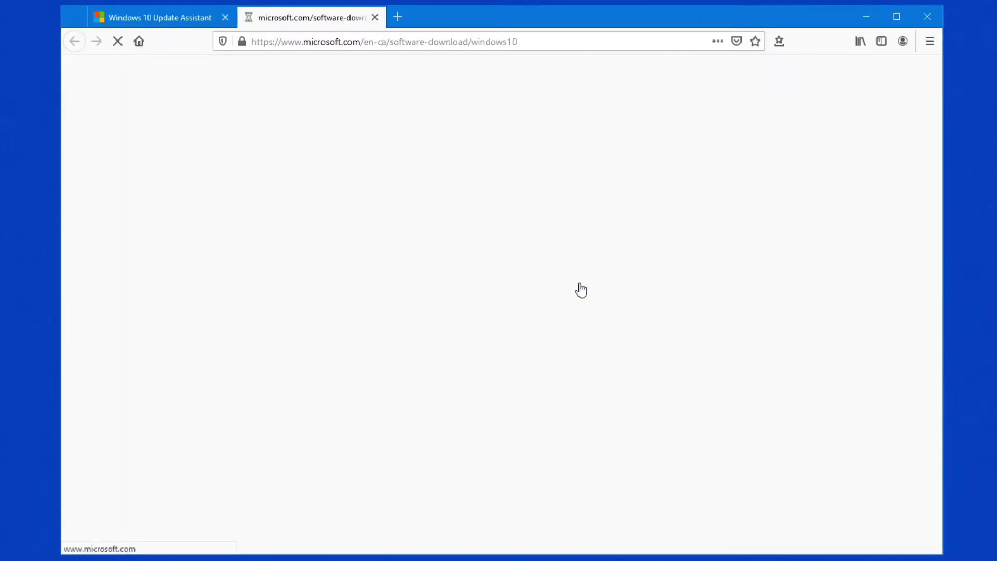
scroll(202, 291, "down", 3)
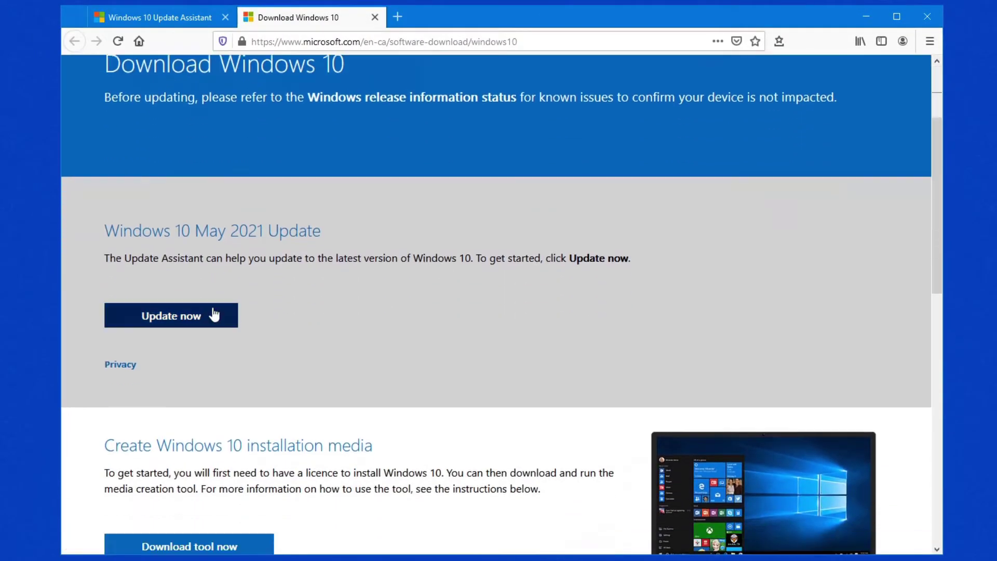
scroll(203, 280, "down", 5)
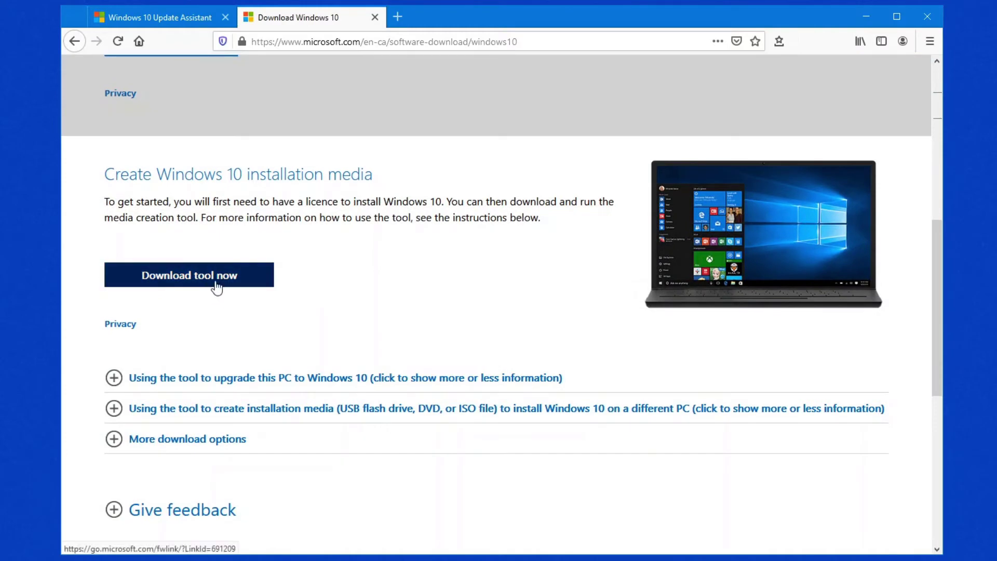
left_click(215, 285)
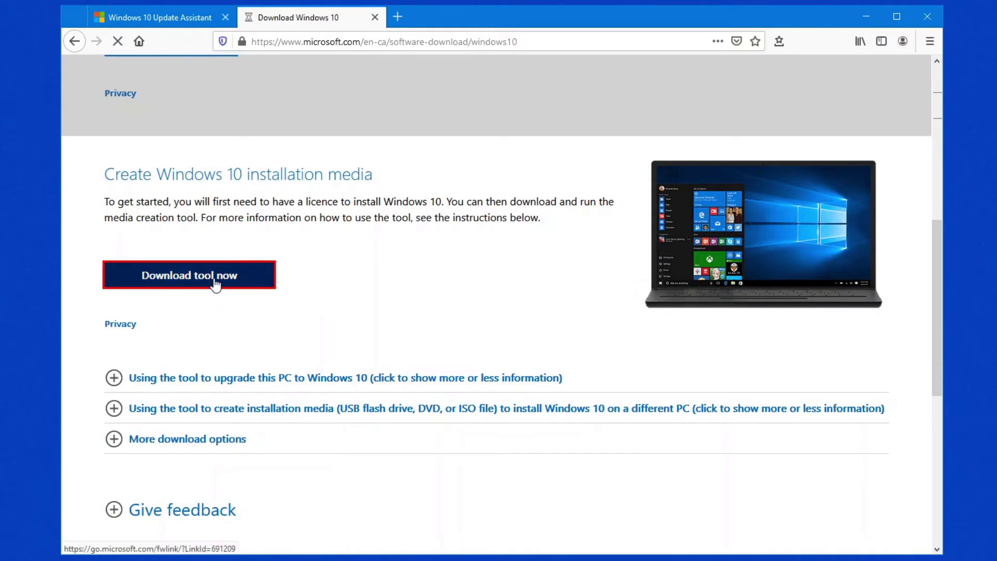
left_click(670, 238)
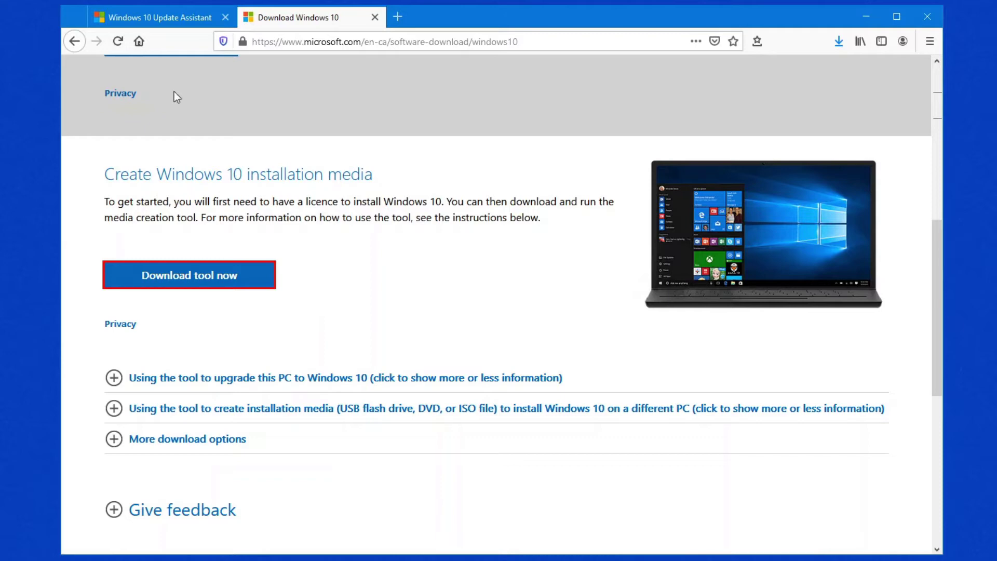
left_click(839, 42)
Run the downloaded MediaCreationTool21H1.exe and close the Download Windows 10 tab
left_click(703, 75)
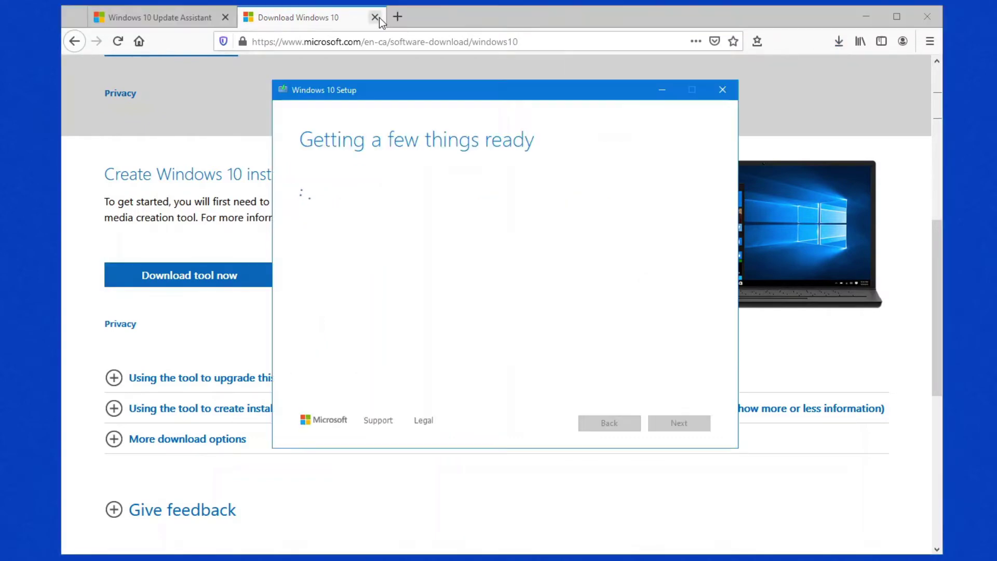
left_click(378, 18)
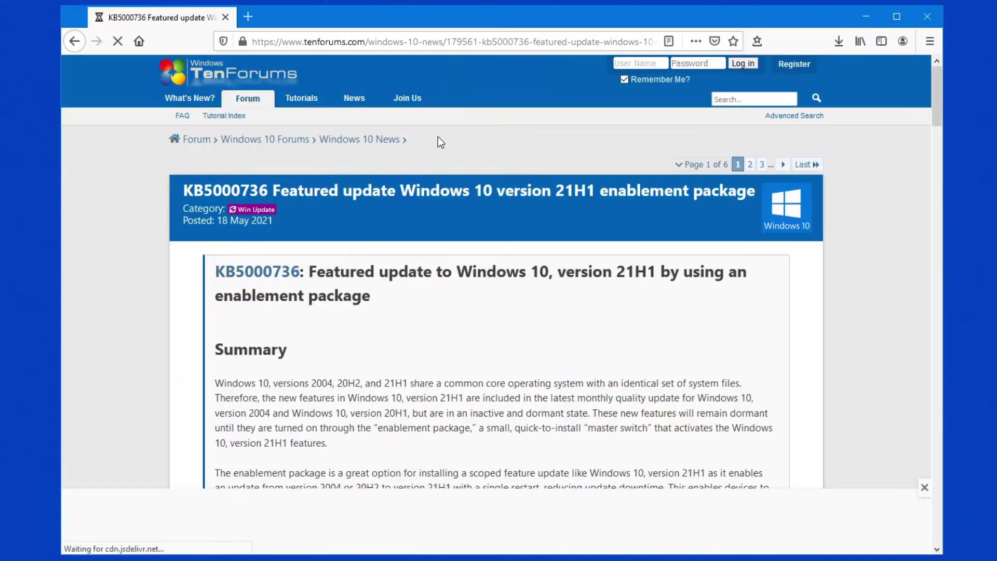
Scroll the TenForums KB5000736 article down to its direct MSU download links
scroll(493, 308, "down", 10)
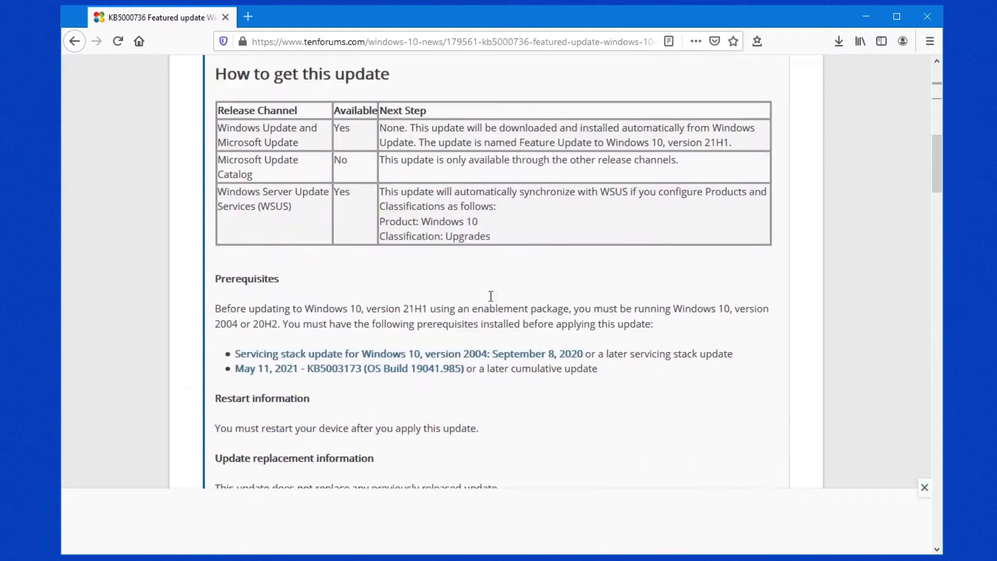
scroll(491, 296, "down", 8)
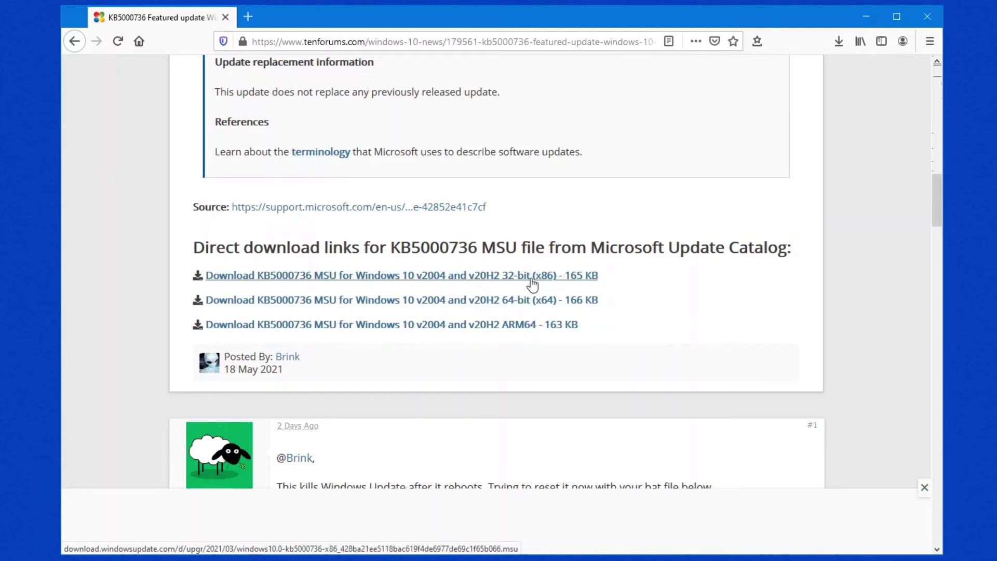
Download the 64-bit KB5000736 MSU, install it via Windows Update Standalone Installer, and close Firefox
left_click(566, 301)
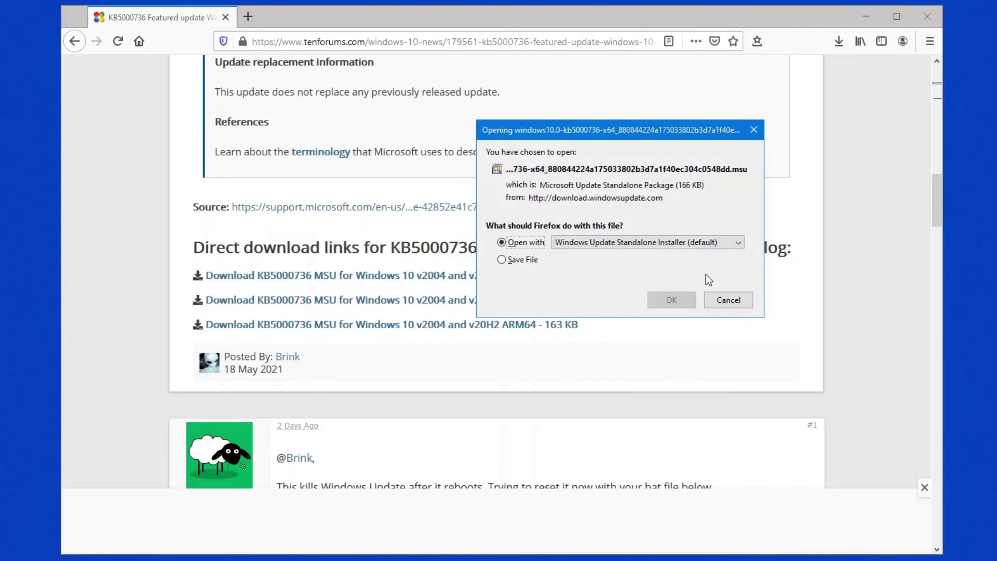
left_click(671, 299)
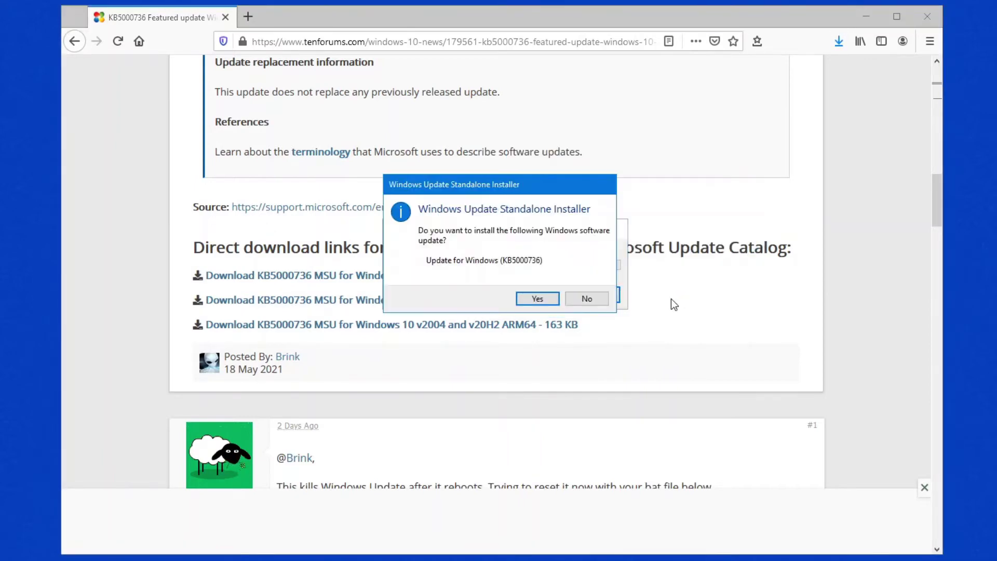
left_click(545, 303)
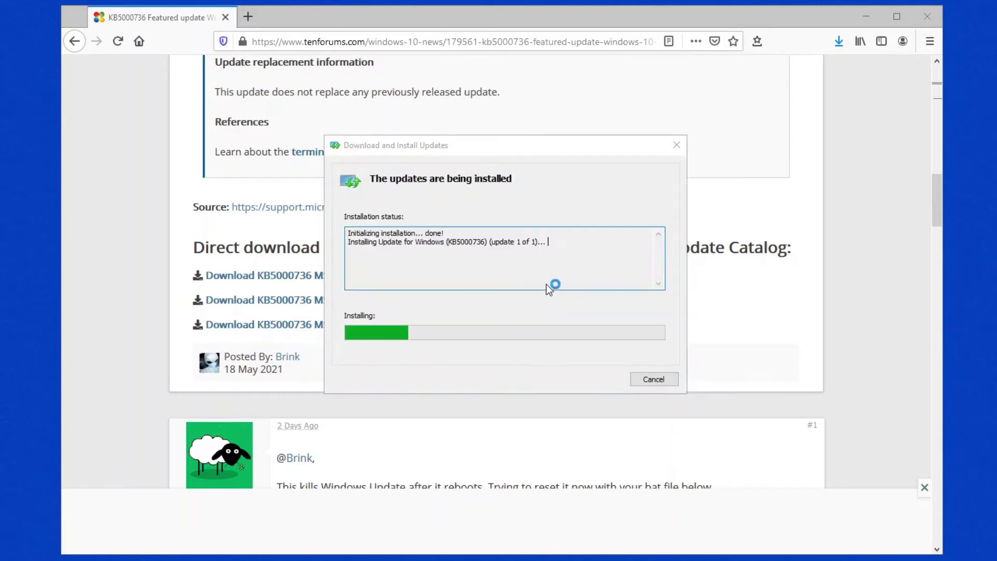
left_click(934, 21)
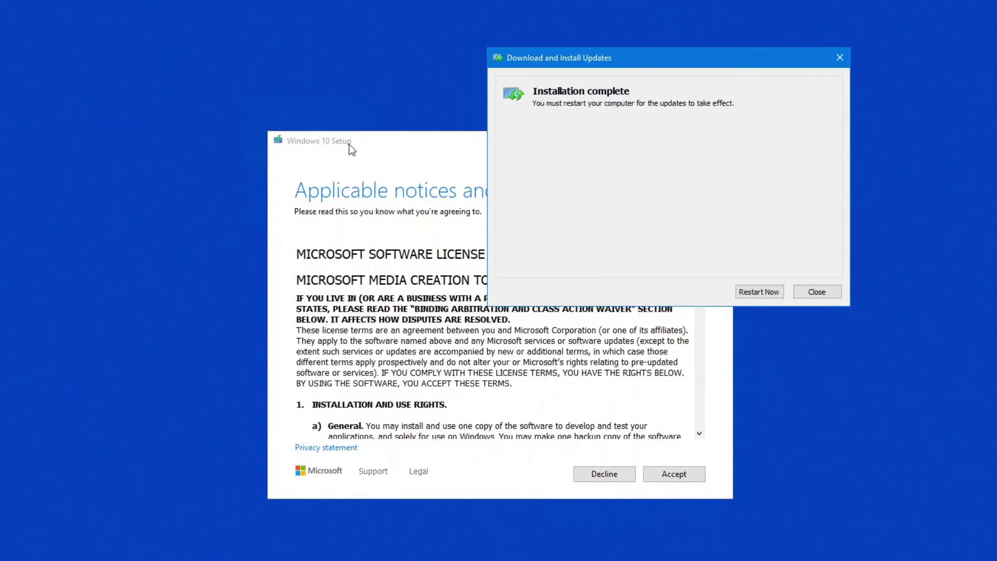
left_click(349, 144)
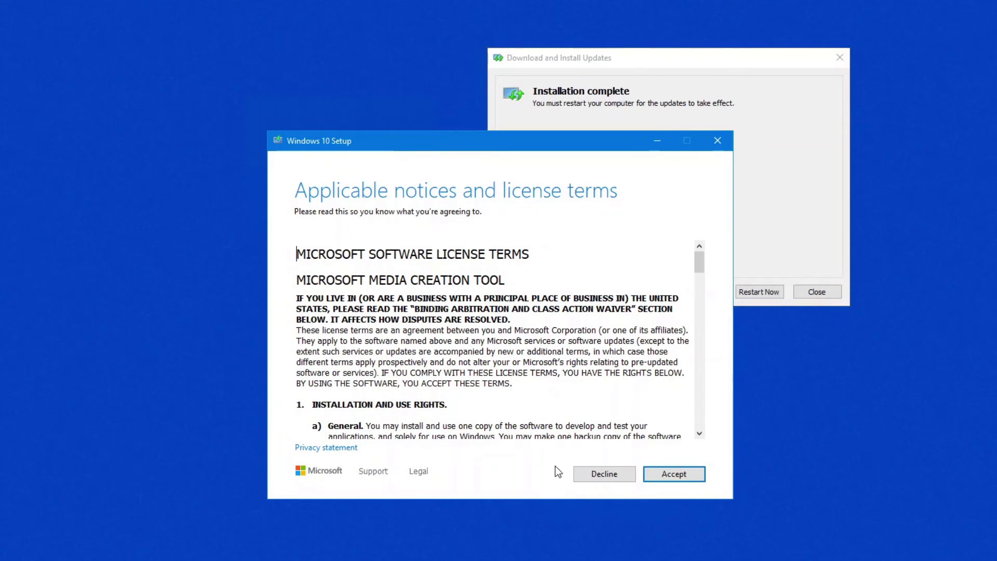
Accept the terms, choose installation media for another PC, and keep 64-bit (x64) architecture
left_click(674, 481)
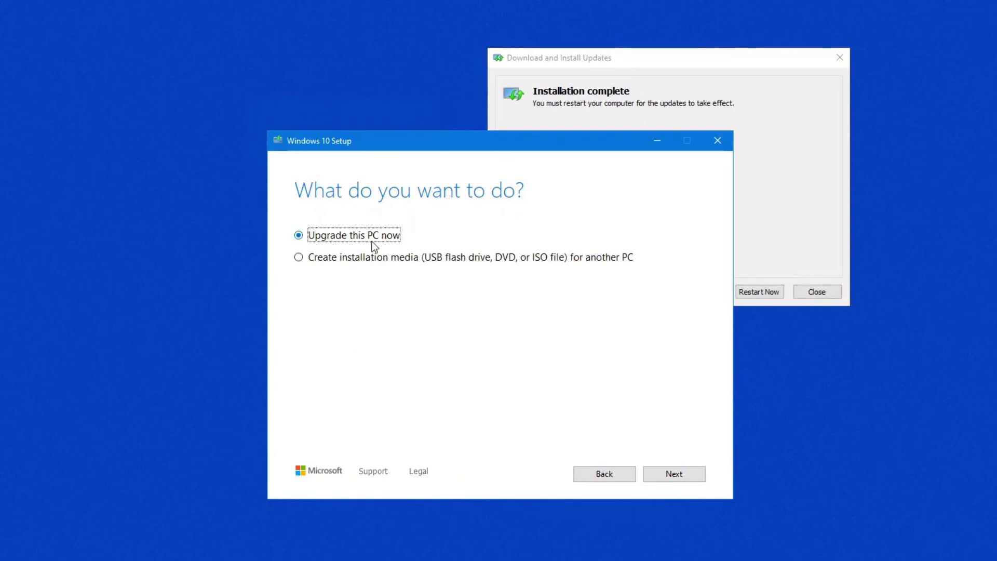
left_click(375, 260)
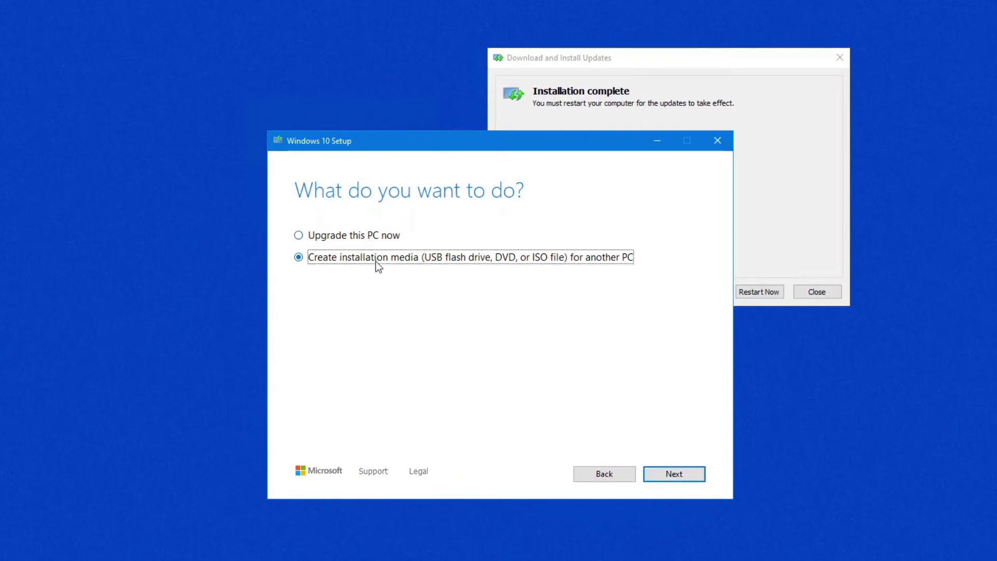
left_click(665, 471)
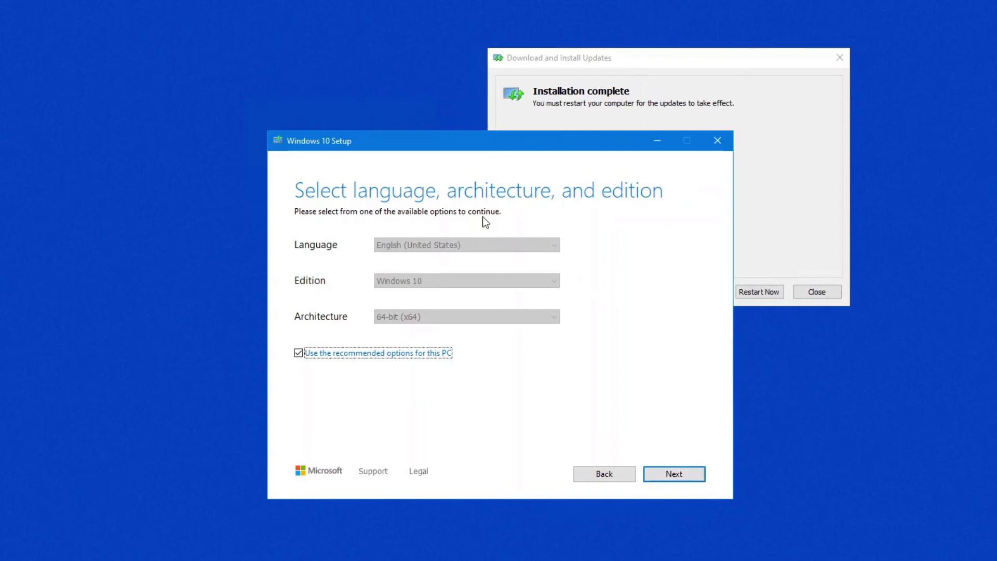
left_click(296, 355)
left_click(384, 318)
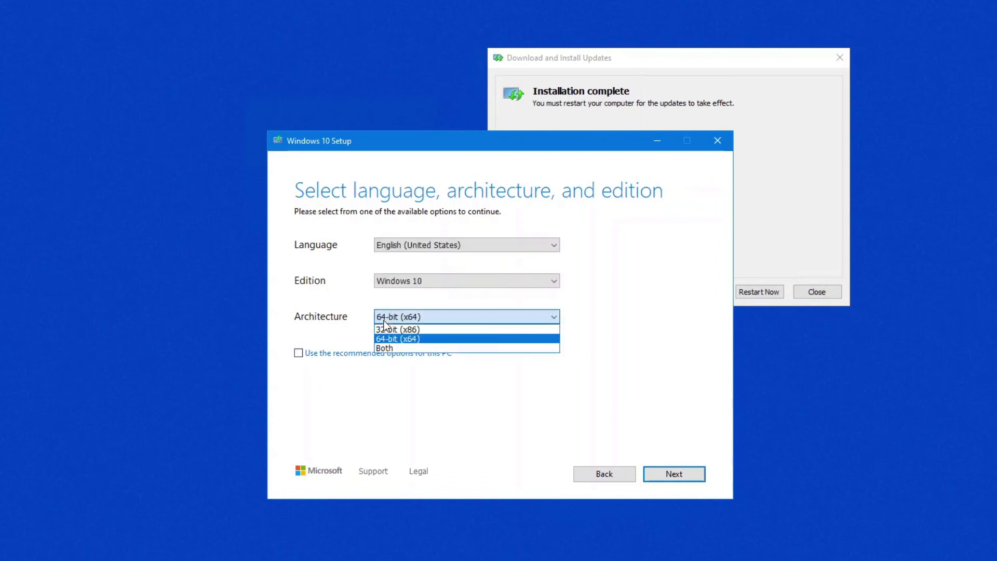
left_click(408, 339)
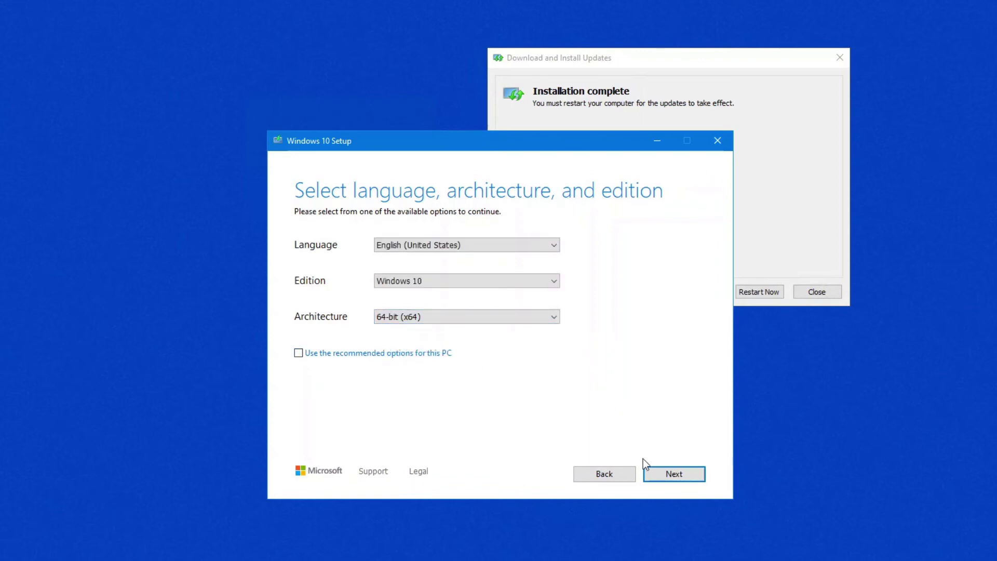
left_click(674, 476)
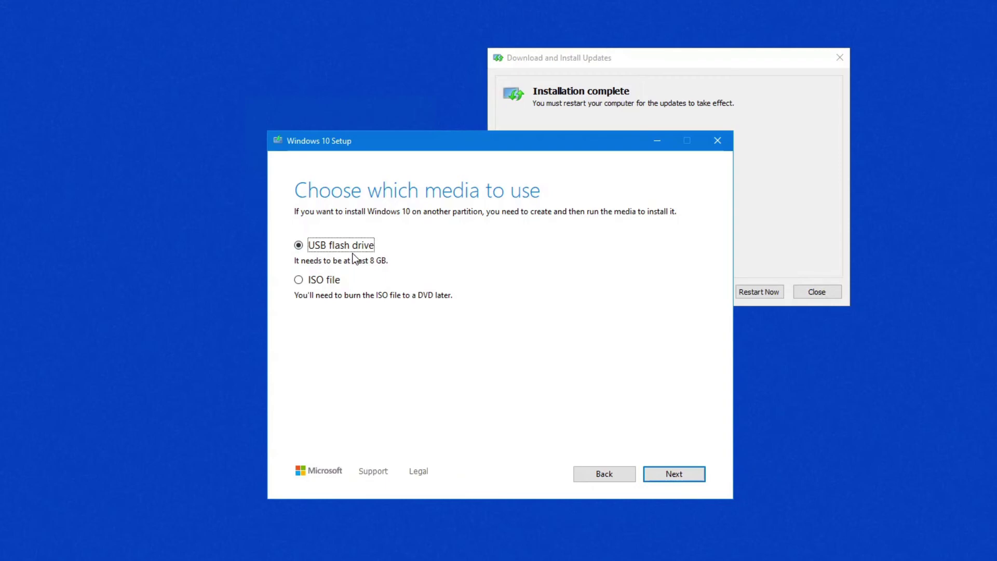
Choose ISO file, save Windows.iso to Downloads to start the download, and hide the Setup window
left_click(311, 285)
left_click(664, 479)
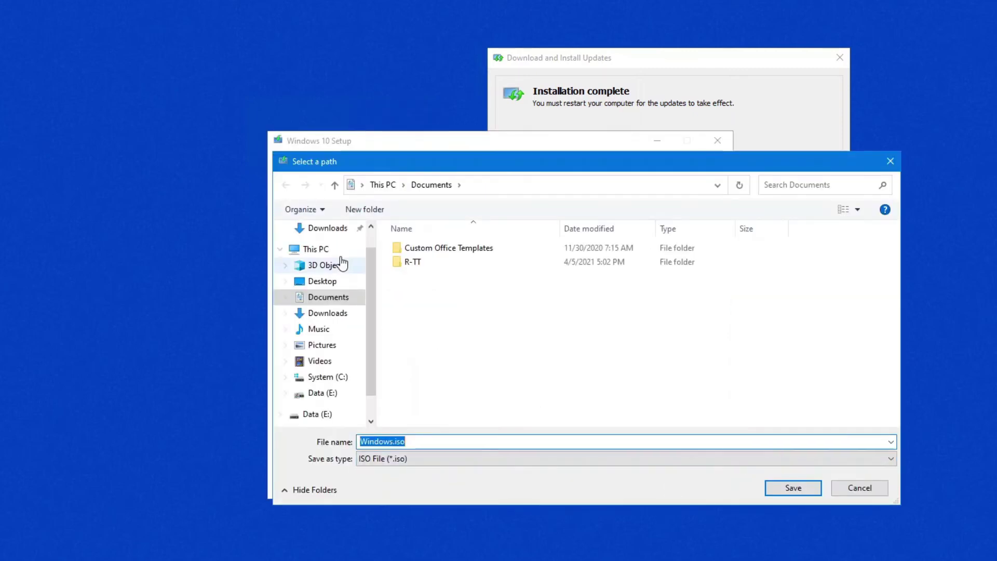
left_click(334, 313)
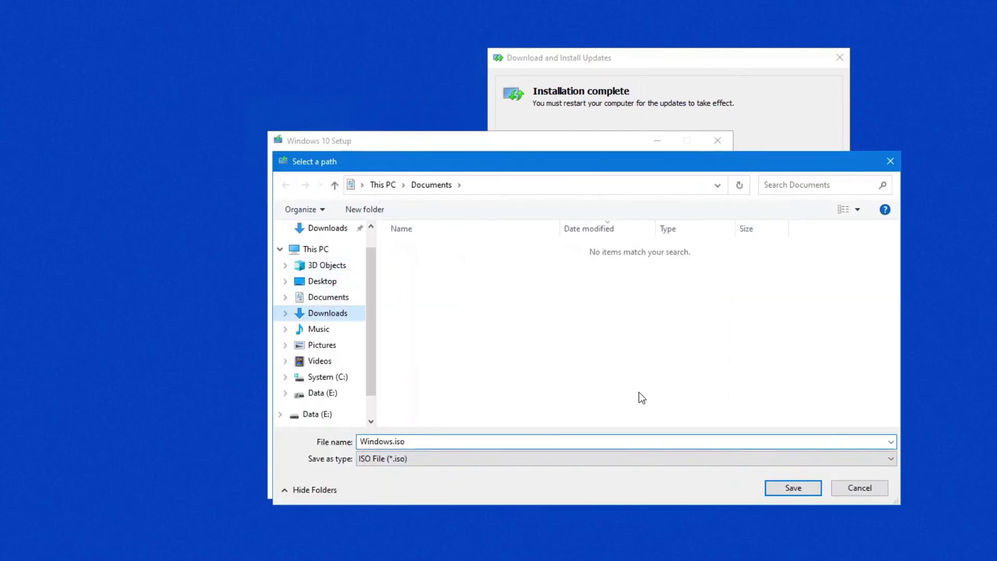
left_click(793, 488)
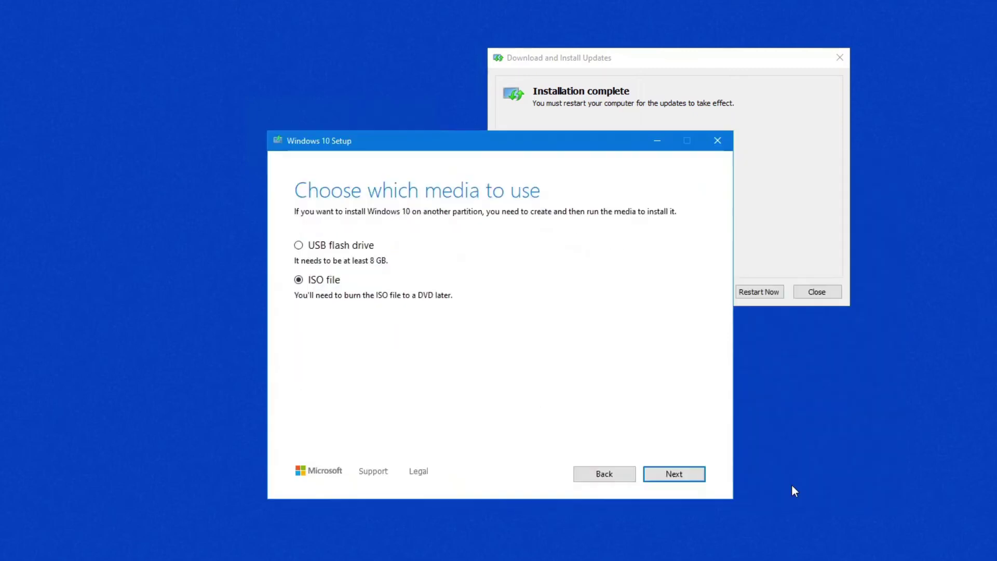
left_click(715, 140)
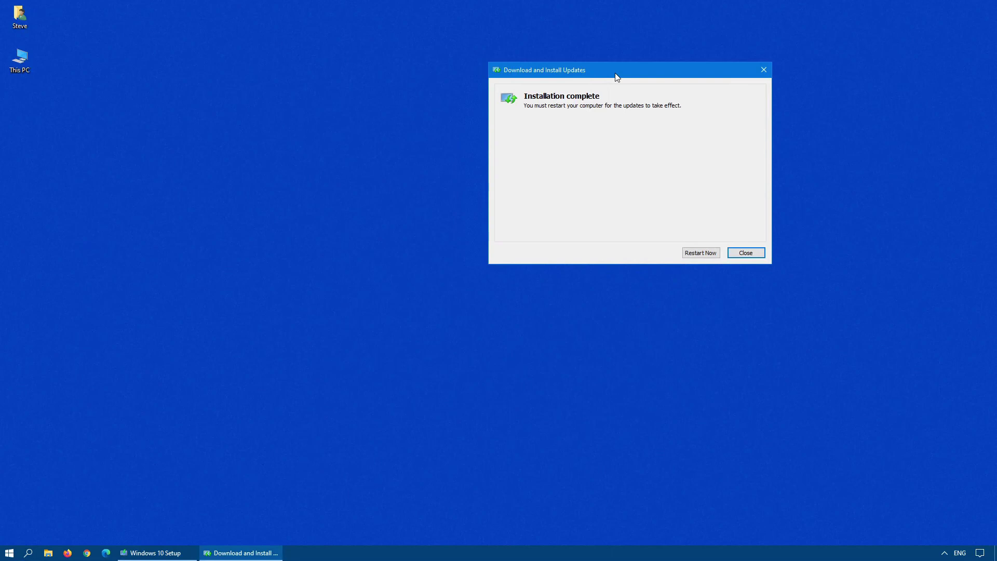
Centre the KB5000736 completion notice and run winver, confirming version 20H2 (OS Build 19042.985)
left_click_drag(616, 76, 453, 179)
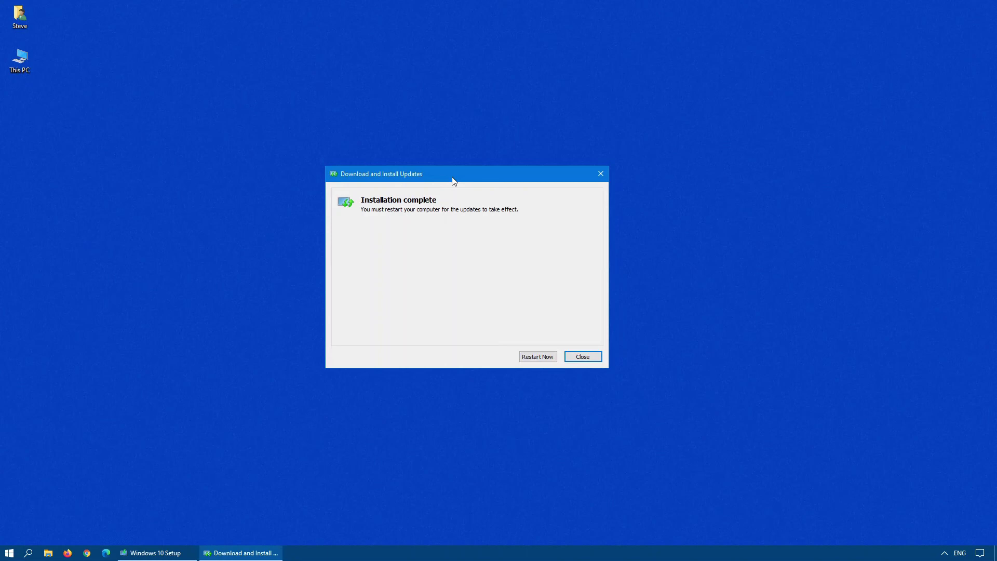
right_click(10, 552)
left_click(26, 506)
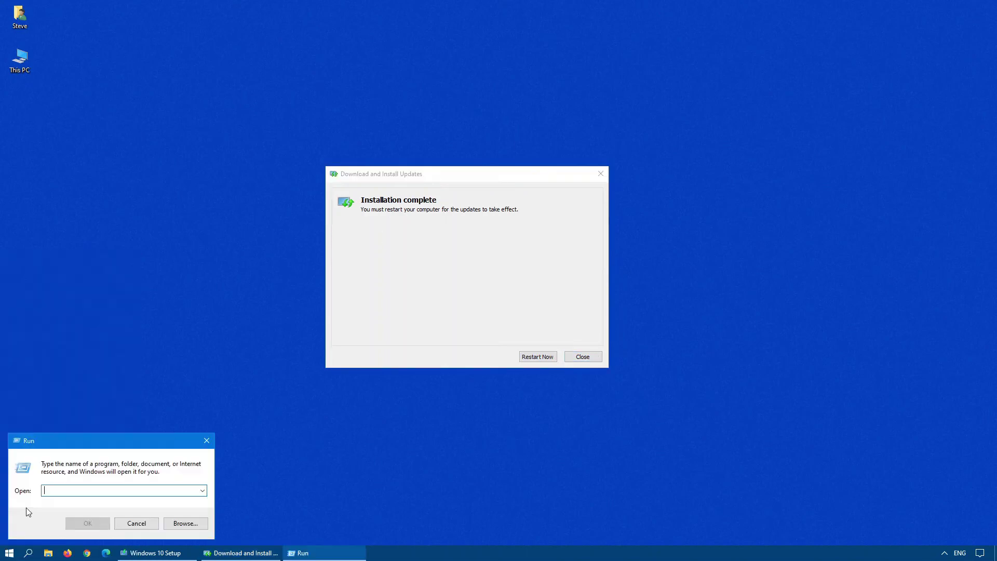
type("winver")
key("Return")
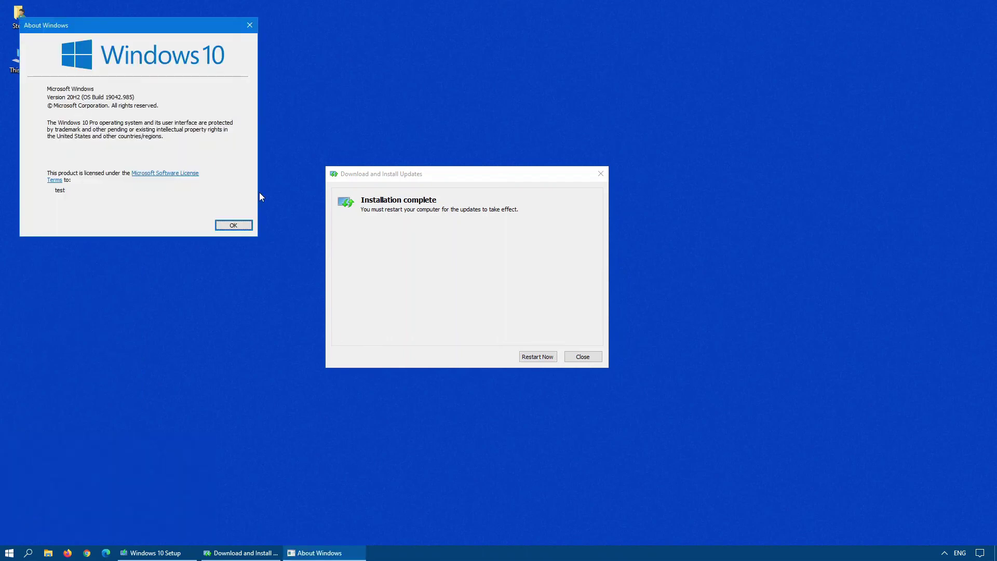
left_click(244, 223)
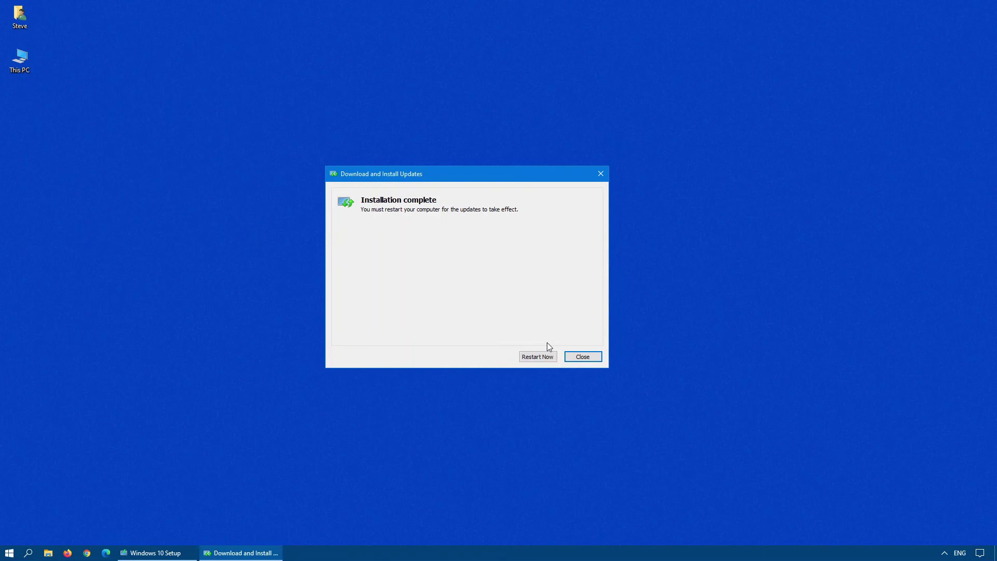
Restart now, then run winver from Start to confirm Version 21H1 (OS Build 19043.985)
left_click(538, 356)
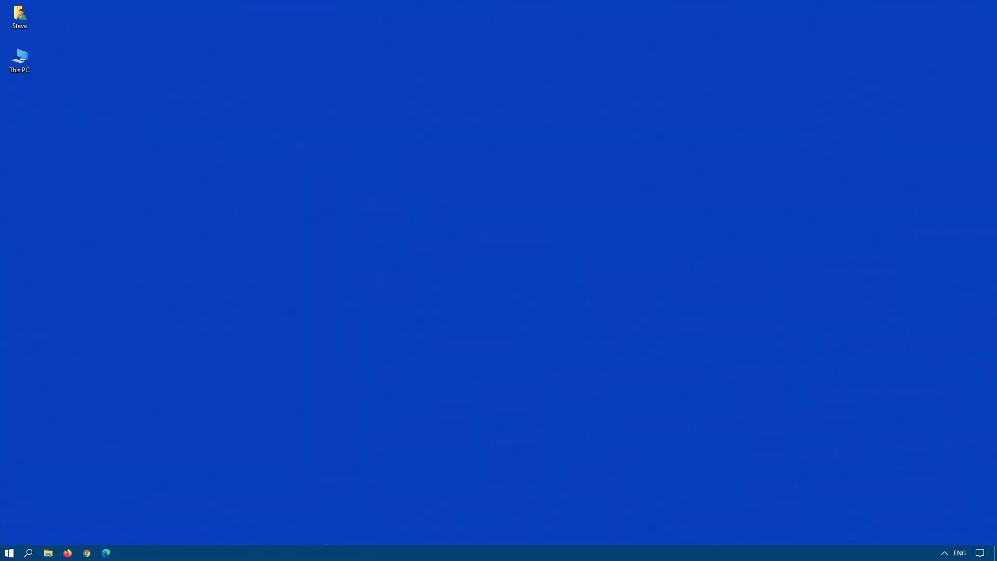
left_click(10, 554)
type("winver")
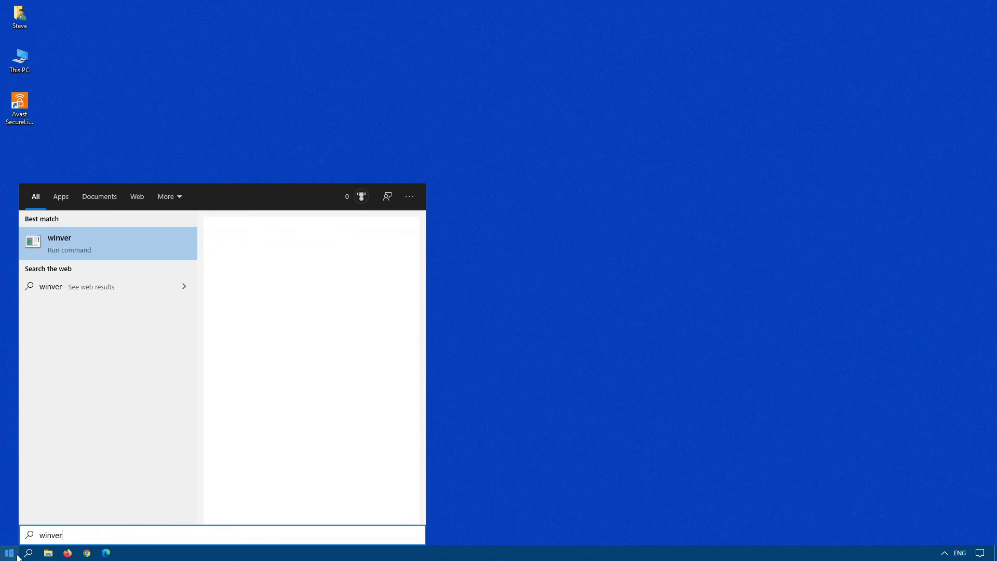
key("Return")
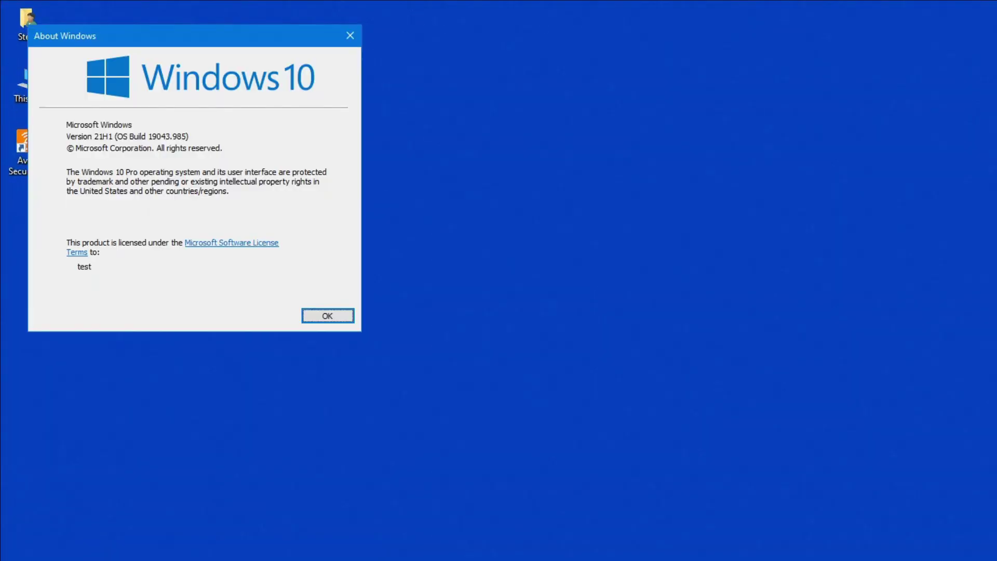